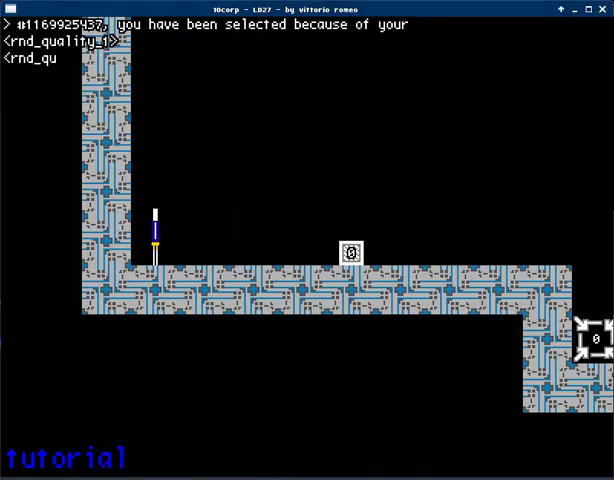
# Walk right along the platform and shove the tall crate stack into the storage pit
pyautogui.press('Right')
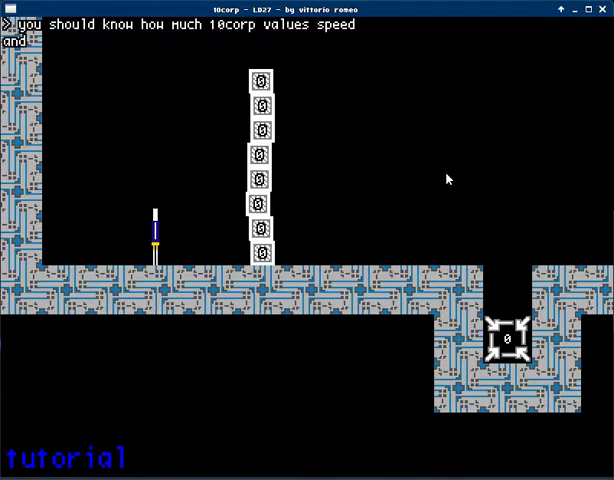
pyautogui.press('Right')
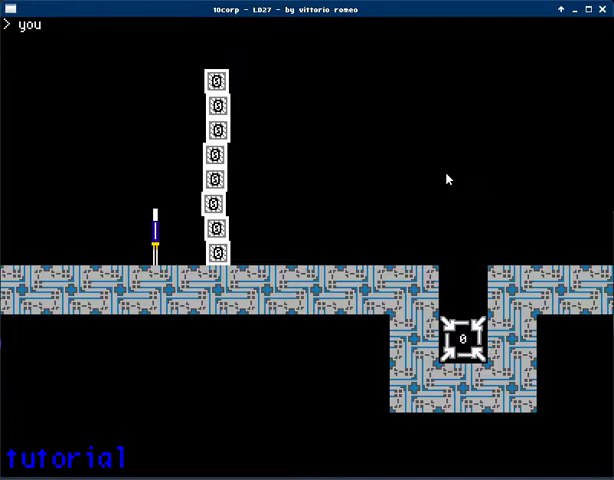
pyautogui.press('Right')
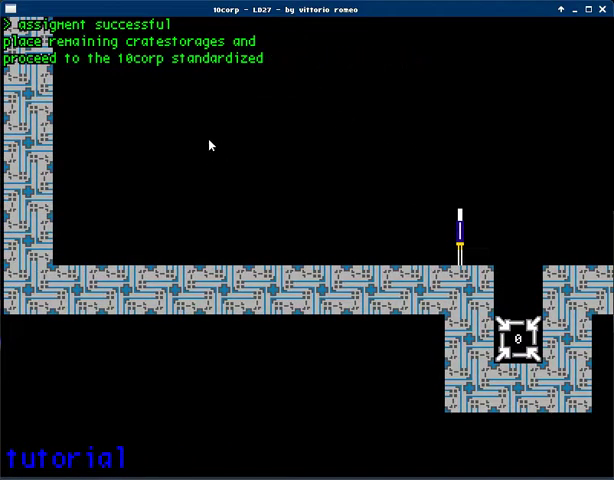
# Spawn a new crate and drag it down beside the player character
pyautogui.click(146, 175)
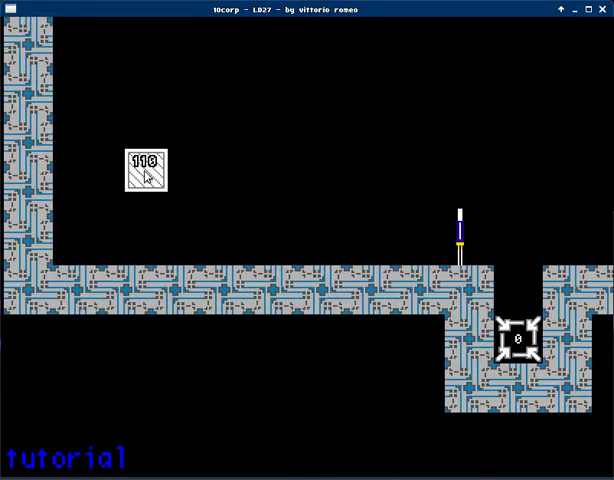
pyautogui.moveTo(264, 120); pyautogui.dragTo(527, 157)
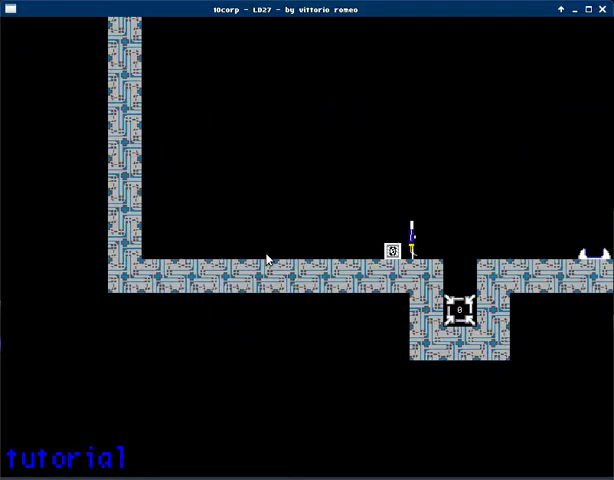
# Walk, jump and push the crate along the platform toward the second pit and bounce pad
pyautogui.press('Left')
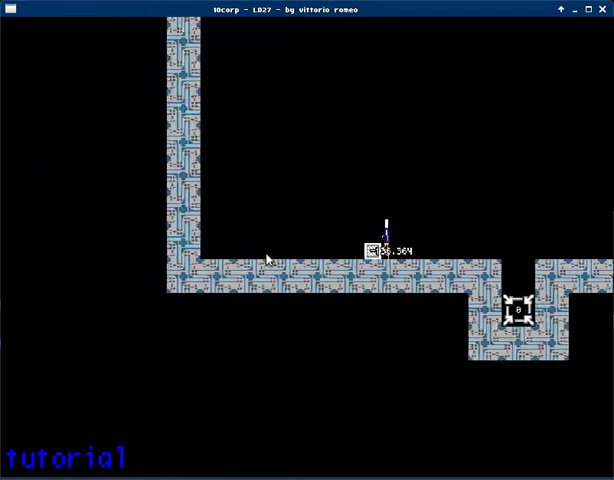
pyautogui.press('Up')
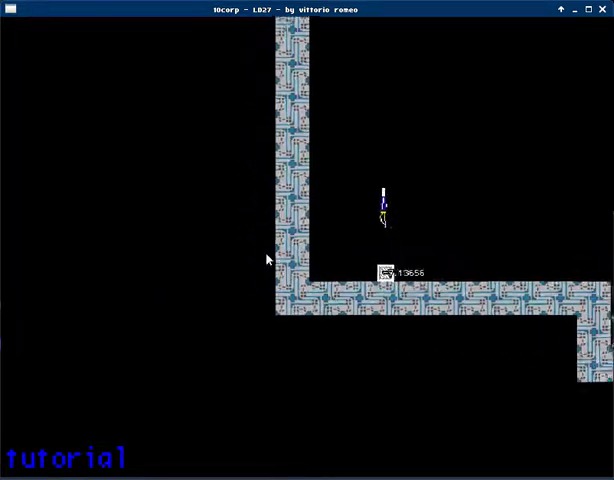
pyautogui.press('Left')
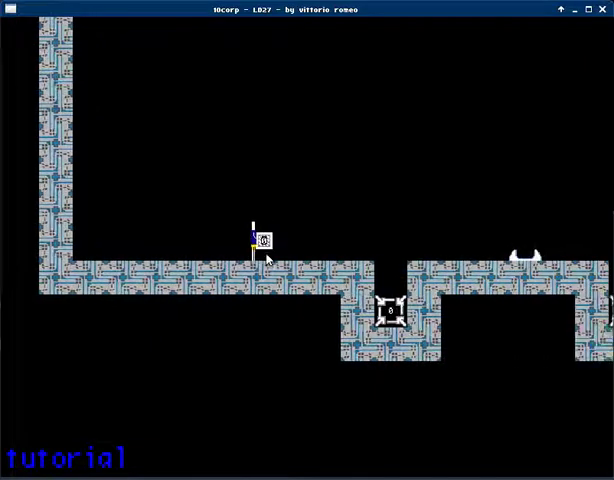
pyautogui.press('Right')
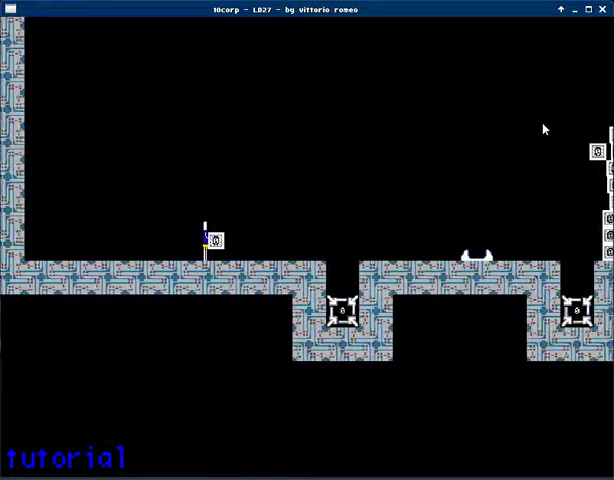
pyautogui.press('Right')
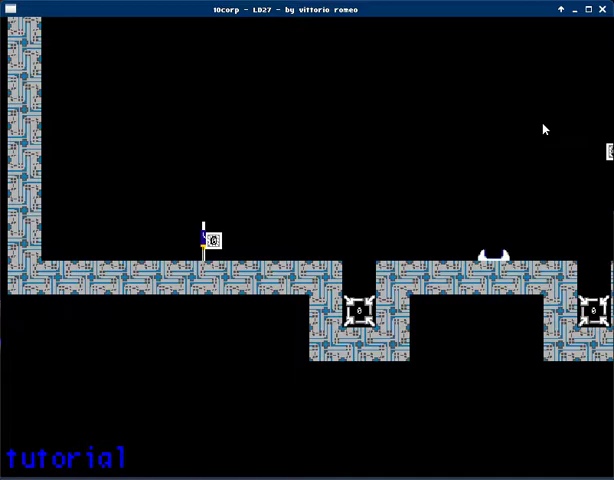
pyautogui.press('Left')
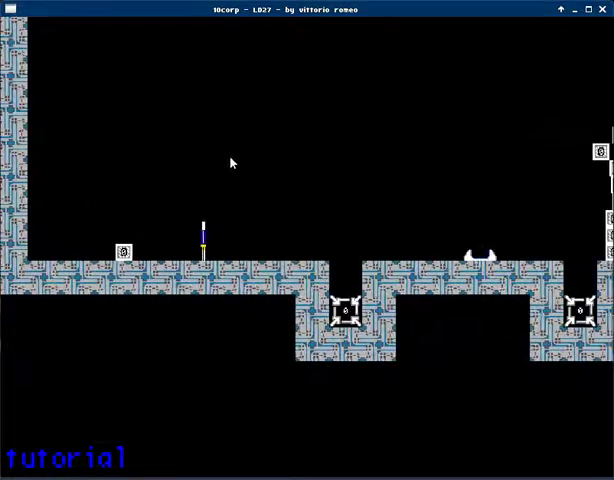
# Jump rightward along the platform toward the far wall
pyautogui.press('Right')
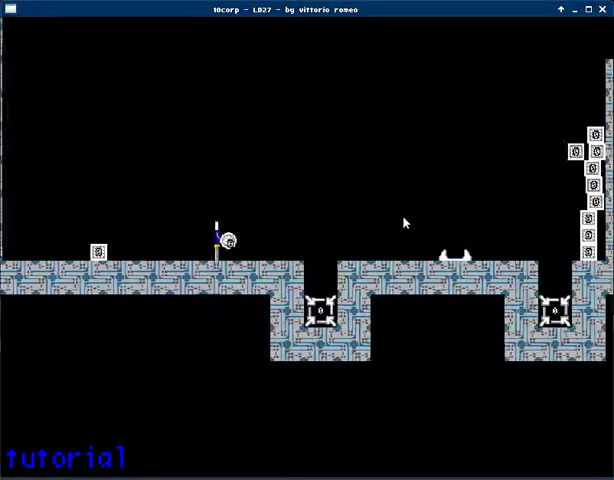
pyautogui.press('Up')
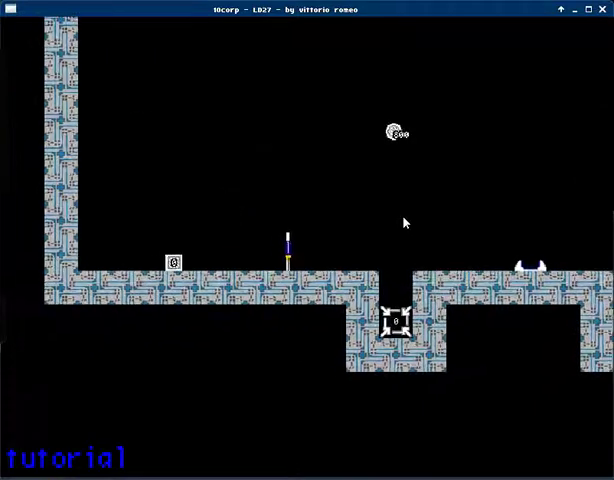
pyautogui.press('Right')
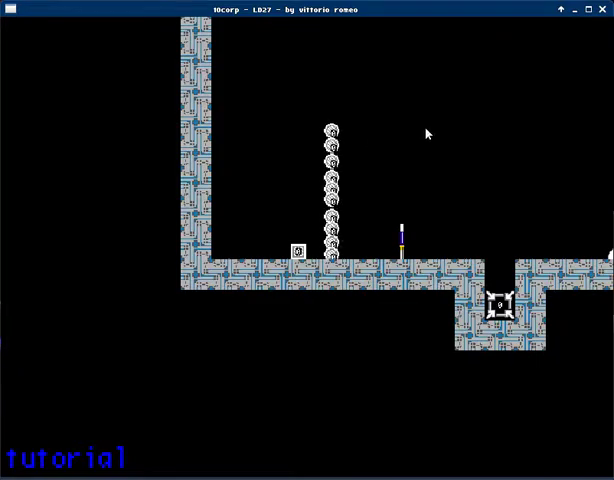
# Walk left and right into the round crate column, toppling and pushing the crates
pyautogui.press('Left')
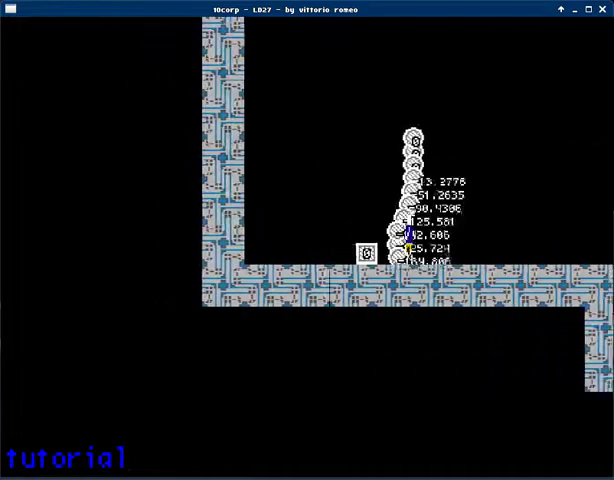
pyautogui.press('Left')
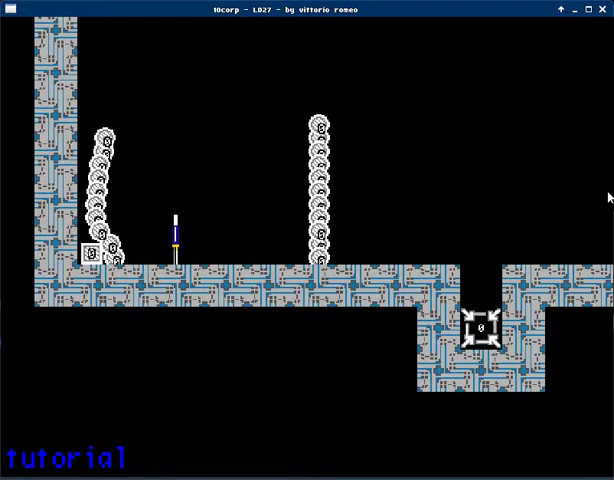
pyautogui.press('Right')
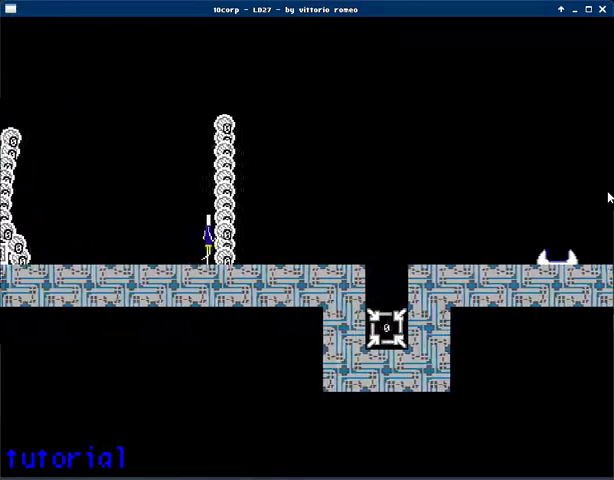
pyautogui.press('Left')
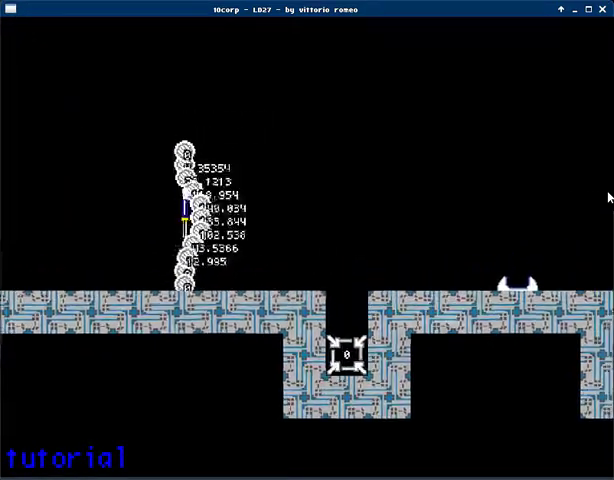